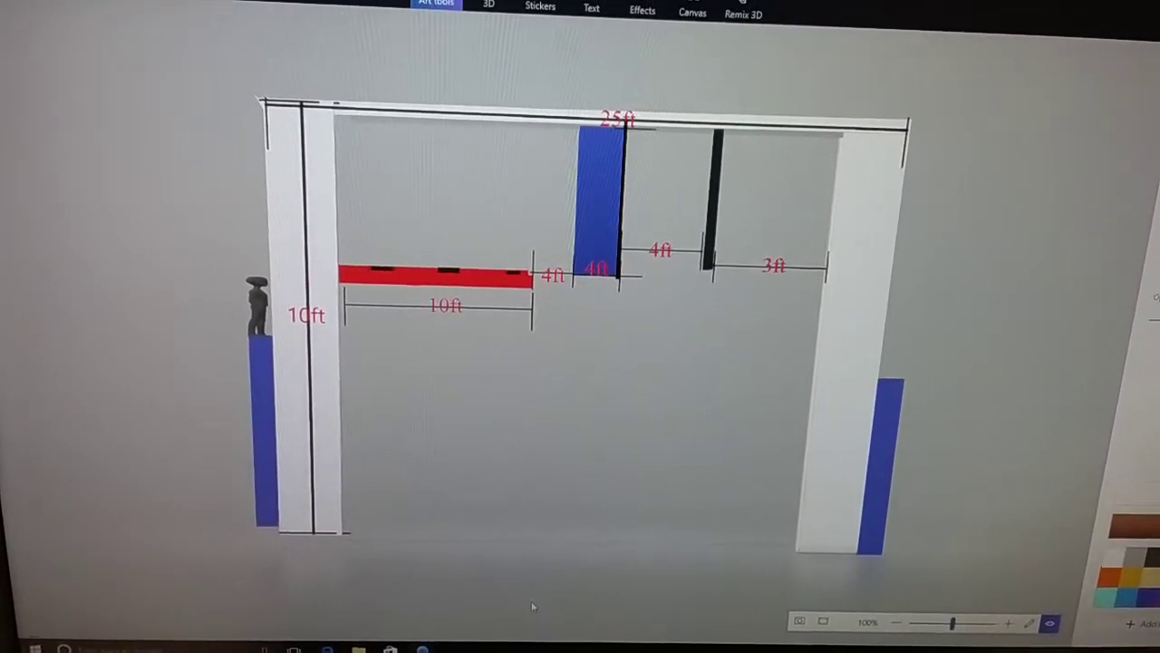
Orbit the 25-ft obstacle frame to show its depth, then swing around to its back side.
left_click_drag(531, 598, 693, 604)
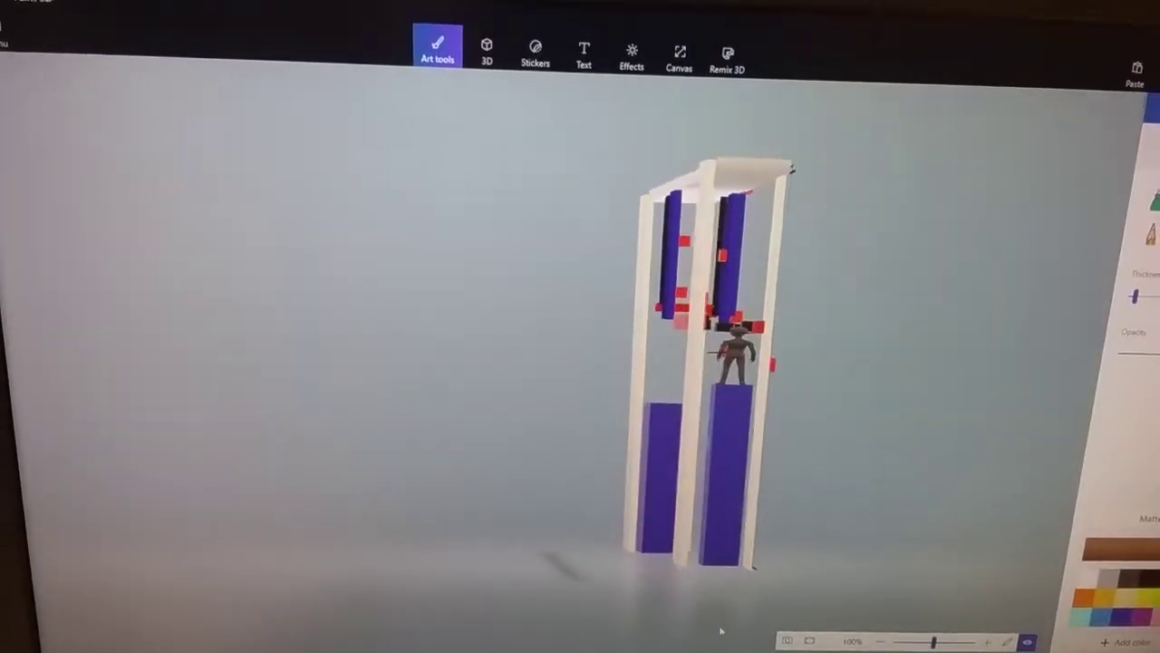
mouse_move(720, 630)
left_mouse_down()
mouse_move(786, 632)
mouse_move(658, 625)
left_mouse_up()
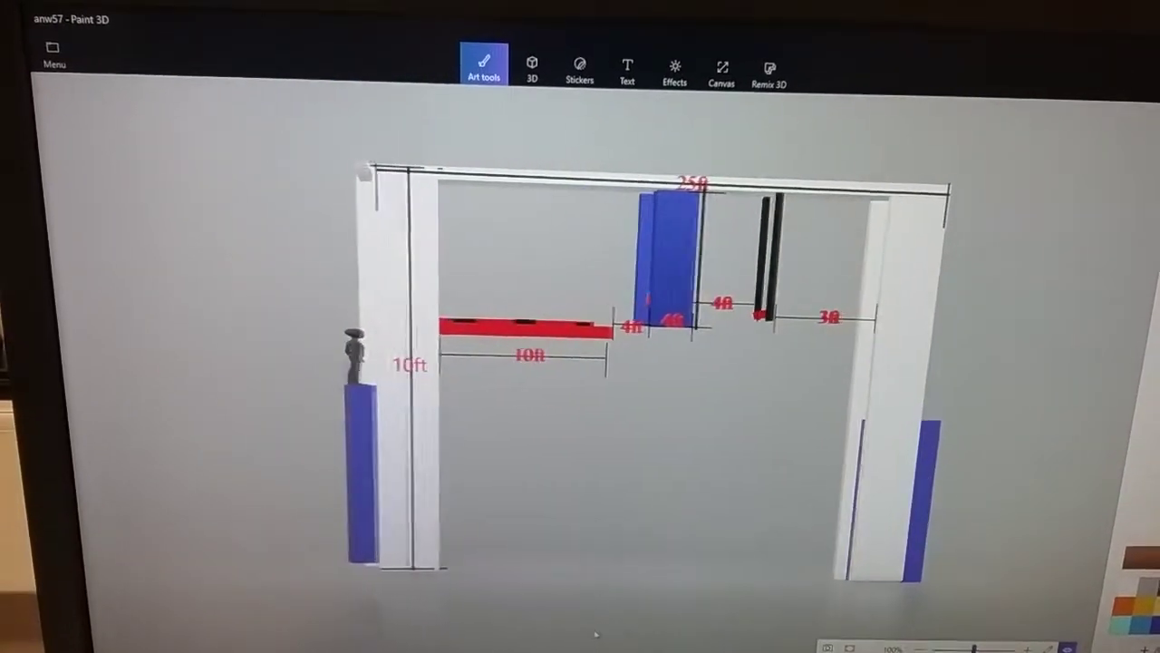
left_click_drag(658, 625, 485, 642)
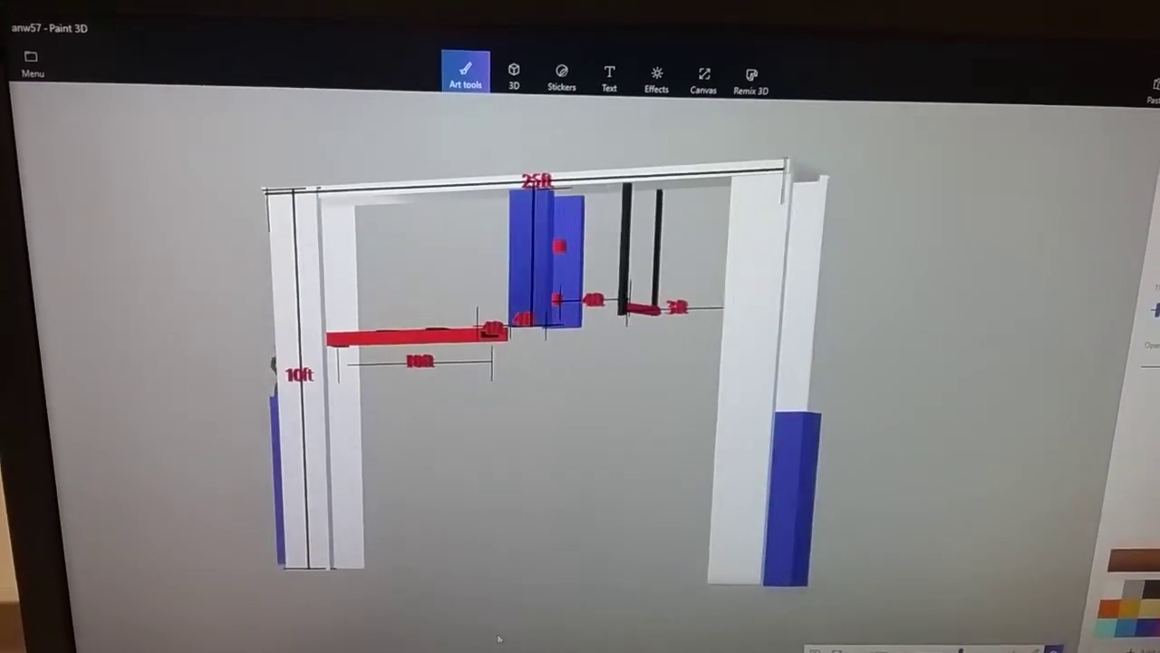